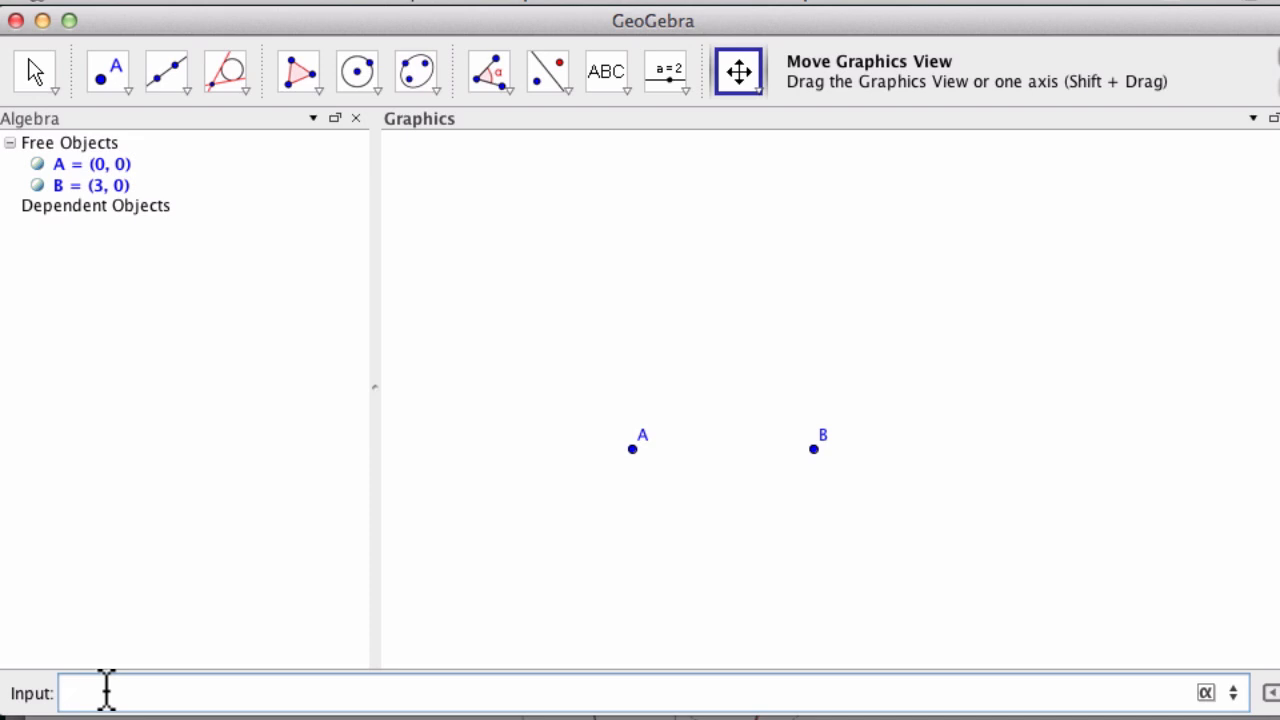
Draw circle c centred at A through B (x² + y² = 9), then enter point C = (5,4)
type("Circle[A,B")
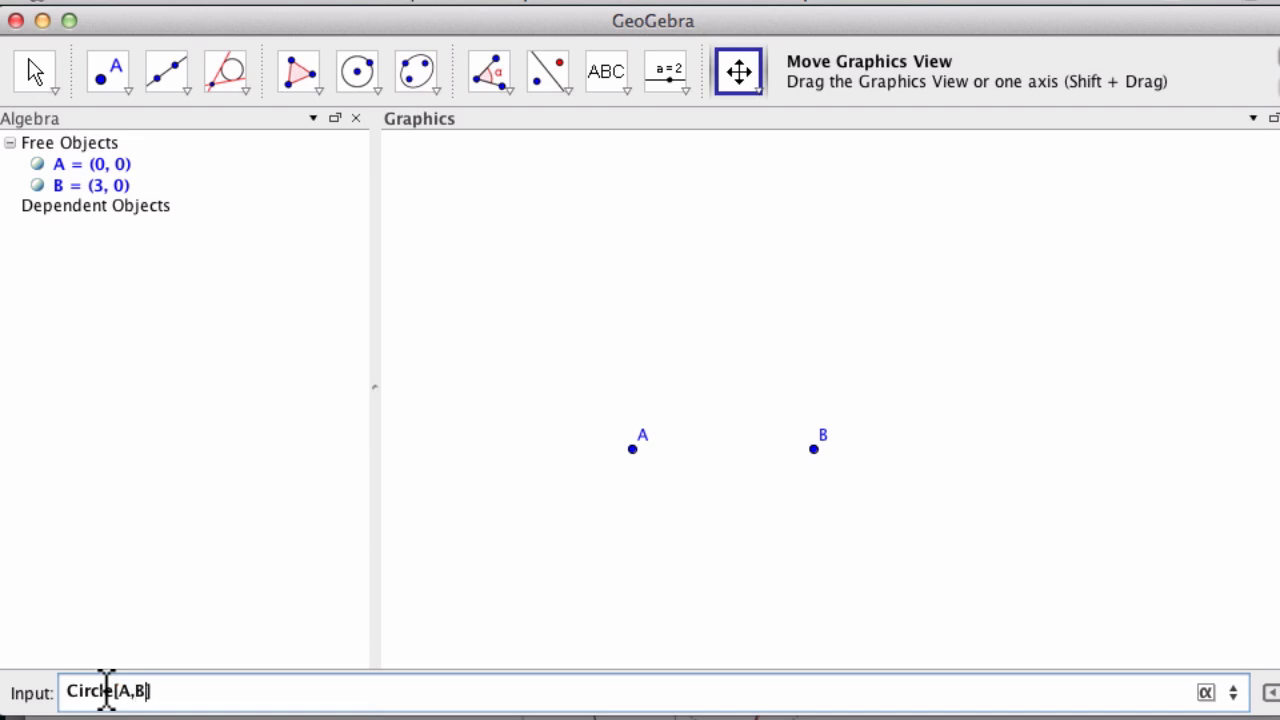
key("Return")
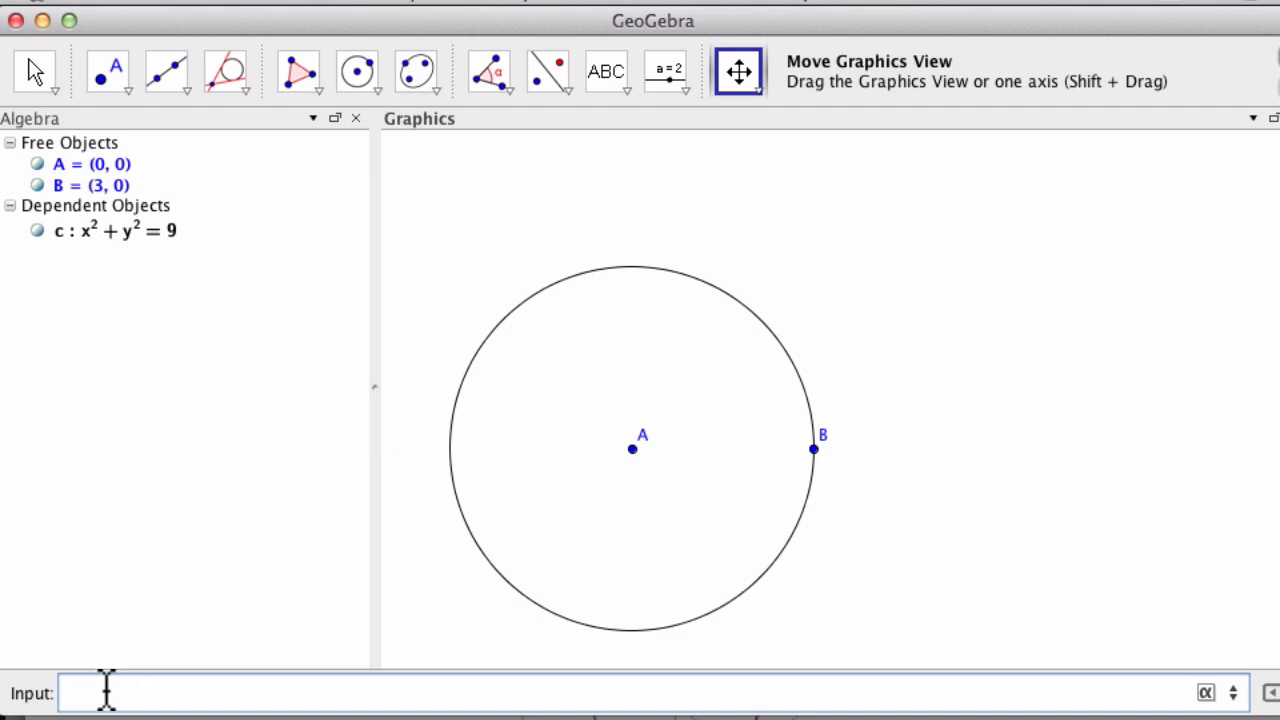
type("C = (5,4)")
Place point C at (5, 4), outside circle c
key("Return")
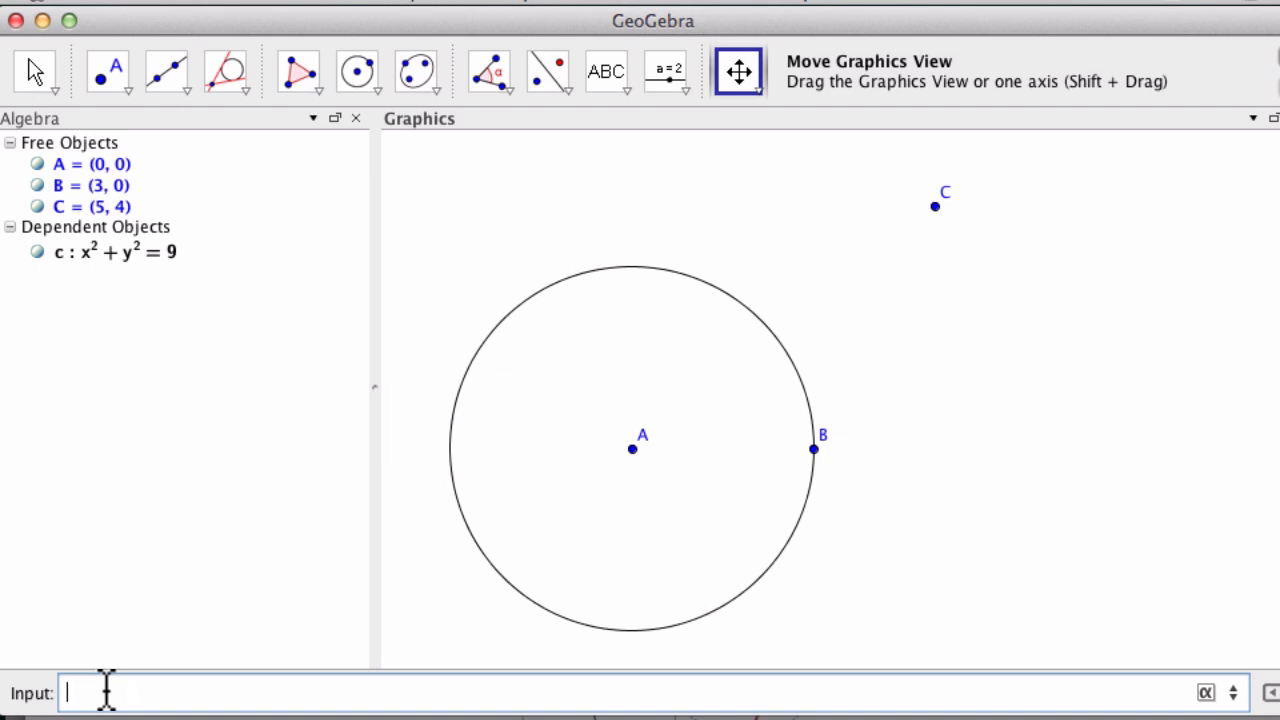
type("s")
Create segment s from A to C, length 6.4
type("= segment")
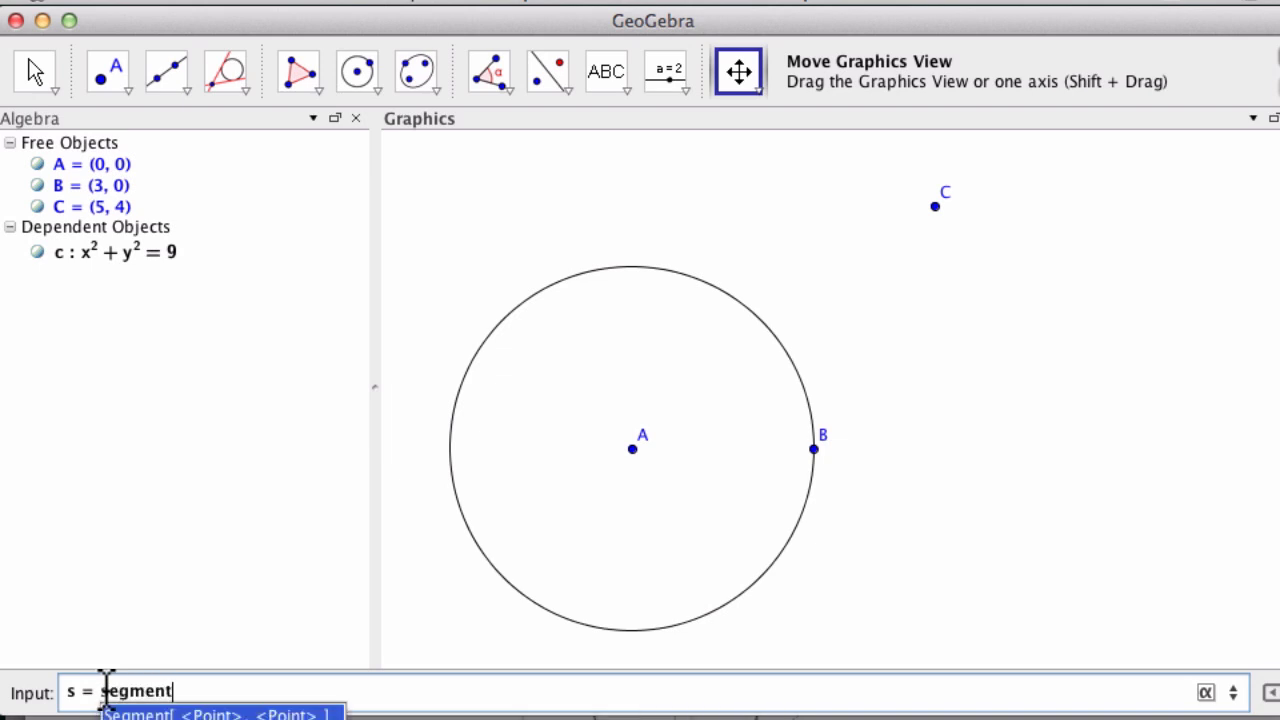
type("[A")
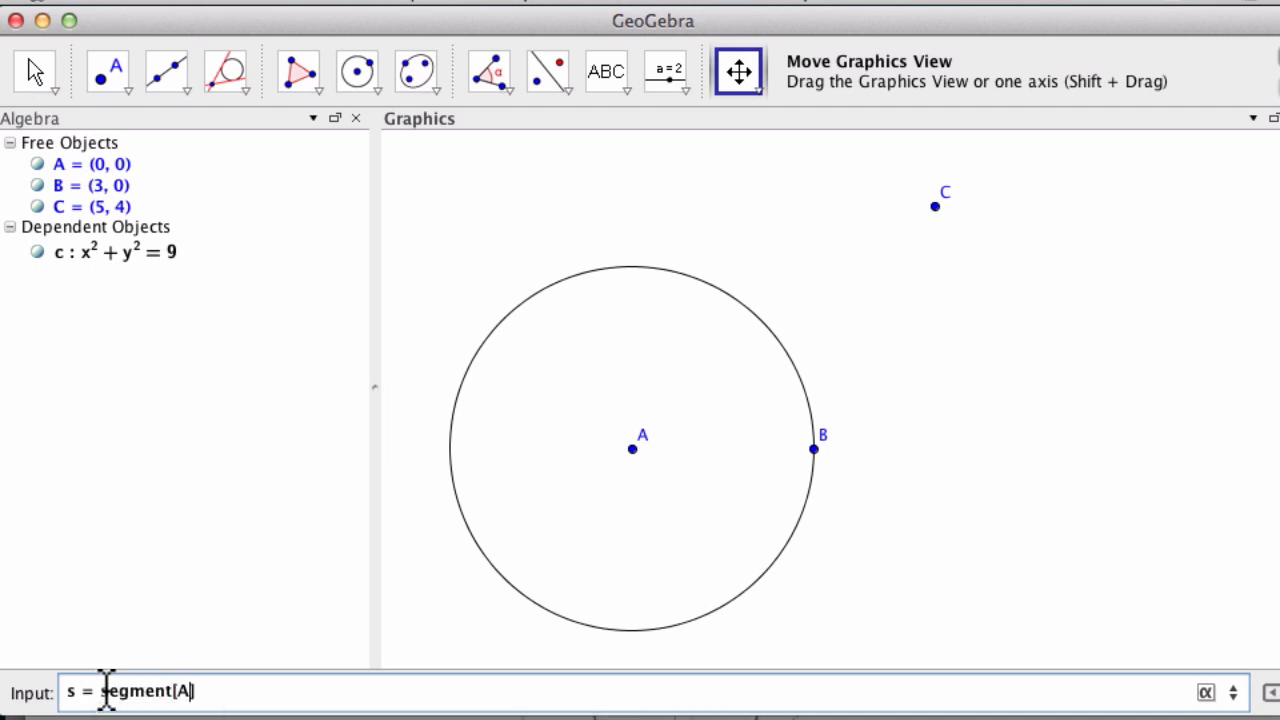
type(",C")
key("Return")
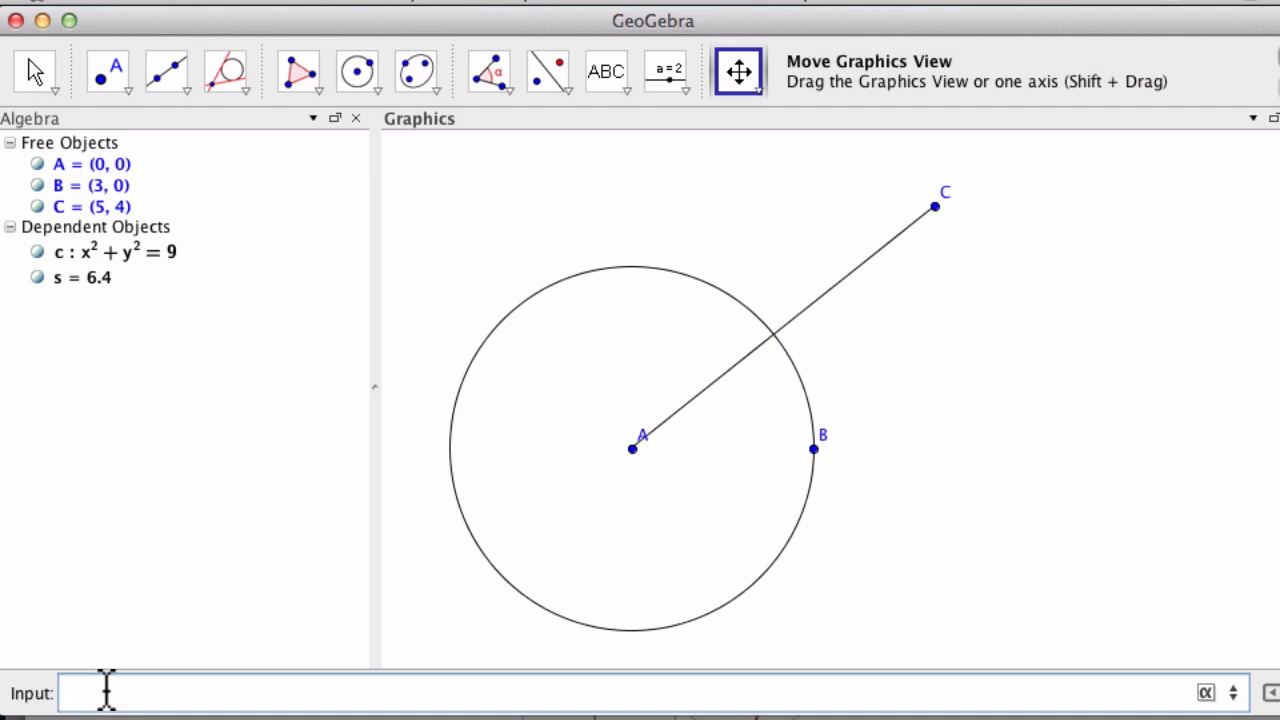
type("mipeint[")
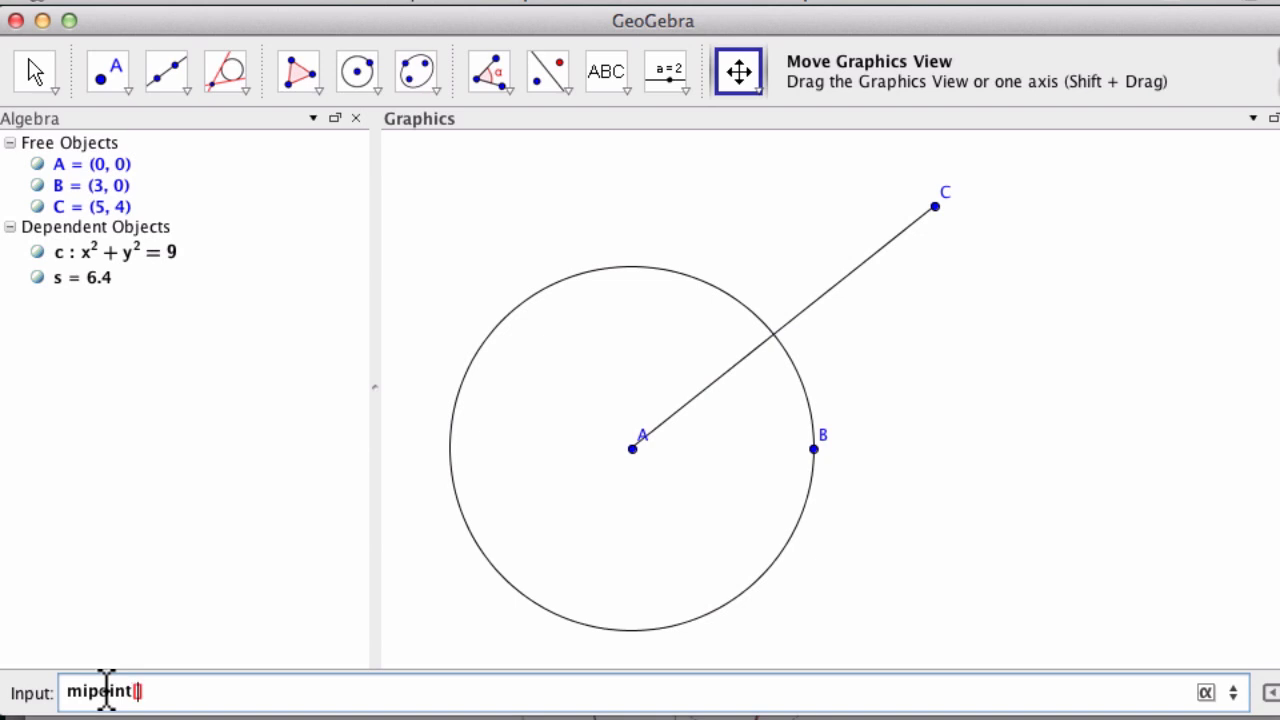
type("s")
Create midpoint D = (2.5, 2) of segment s, fixing the misspelled Midpoint command
key("Return")
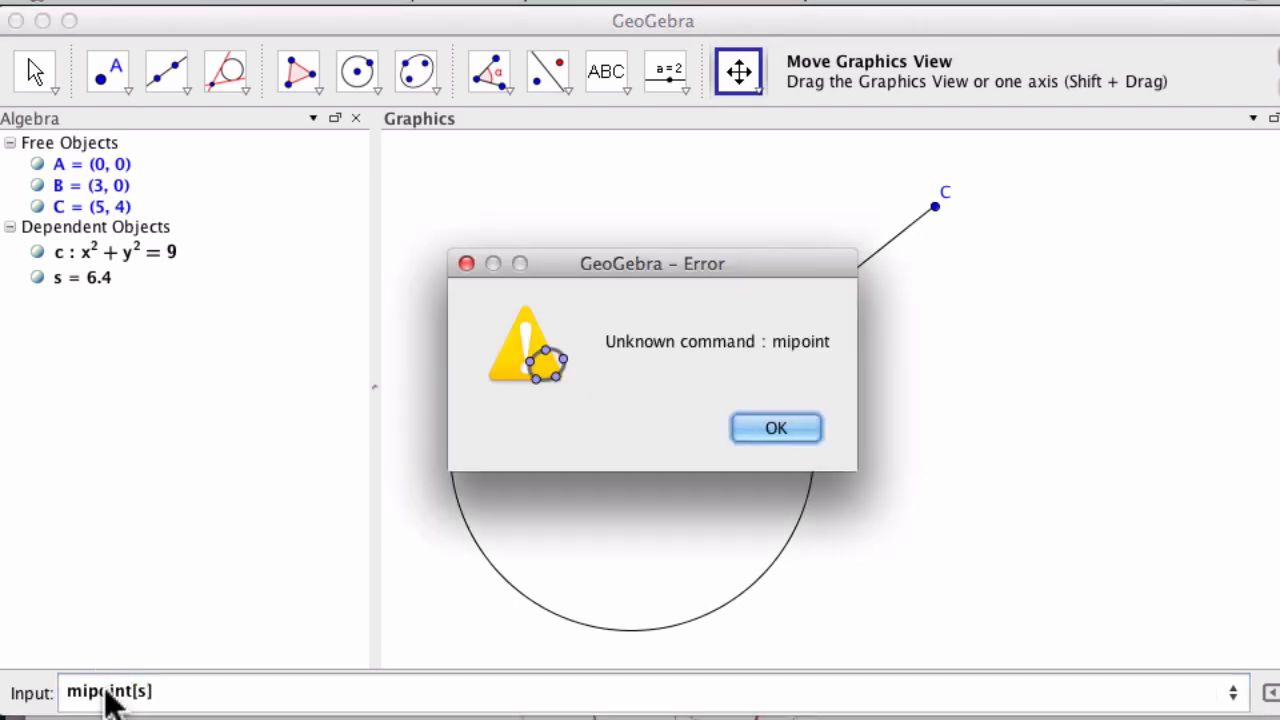
key("Return")
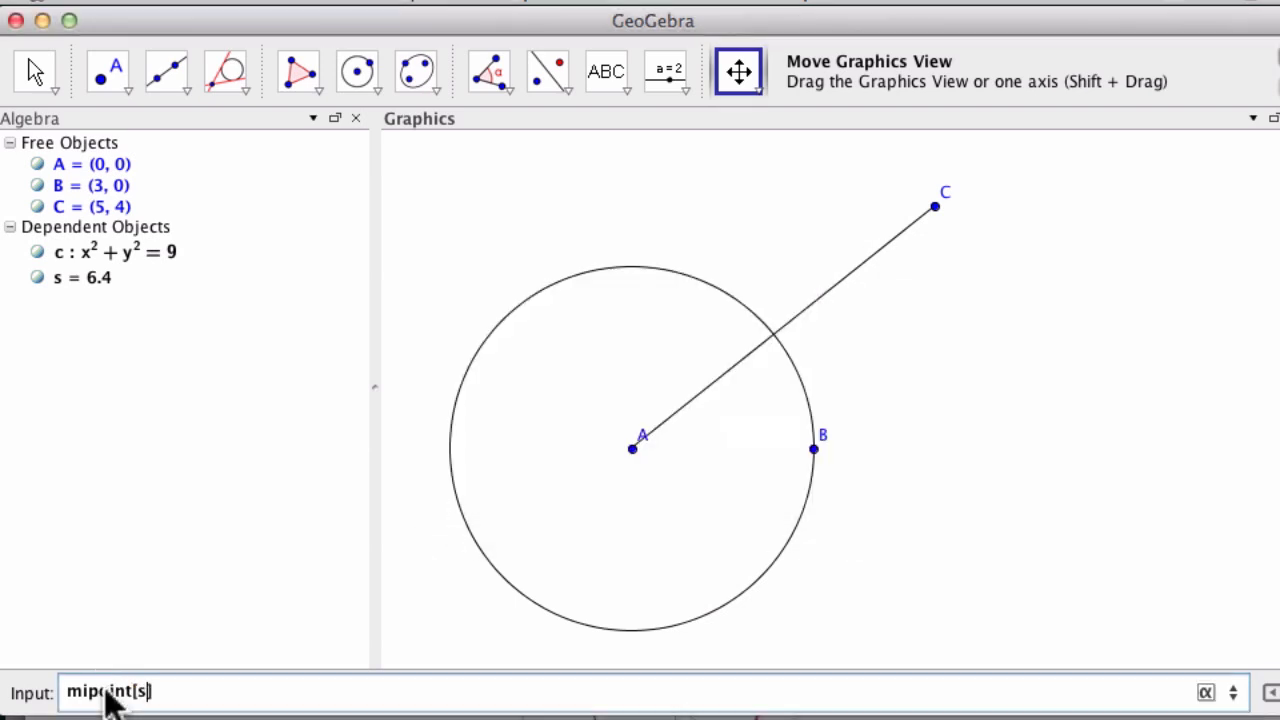
key("BackSpace")
key("BackSpace")
key("BackSpace")
key("BackSpace")
key("BackSpace")
key("BackSpace")
key("BackSpace")
key("BackSpace")
type("dp")
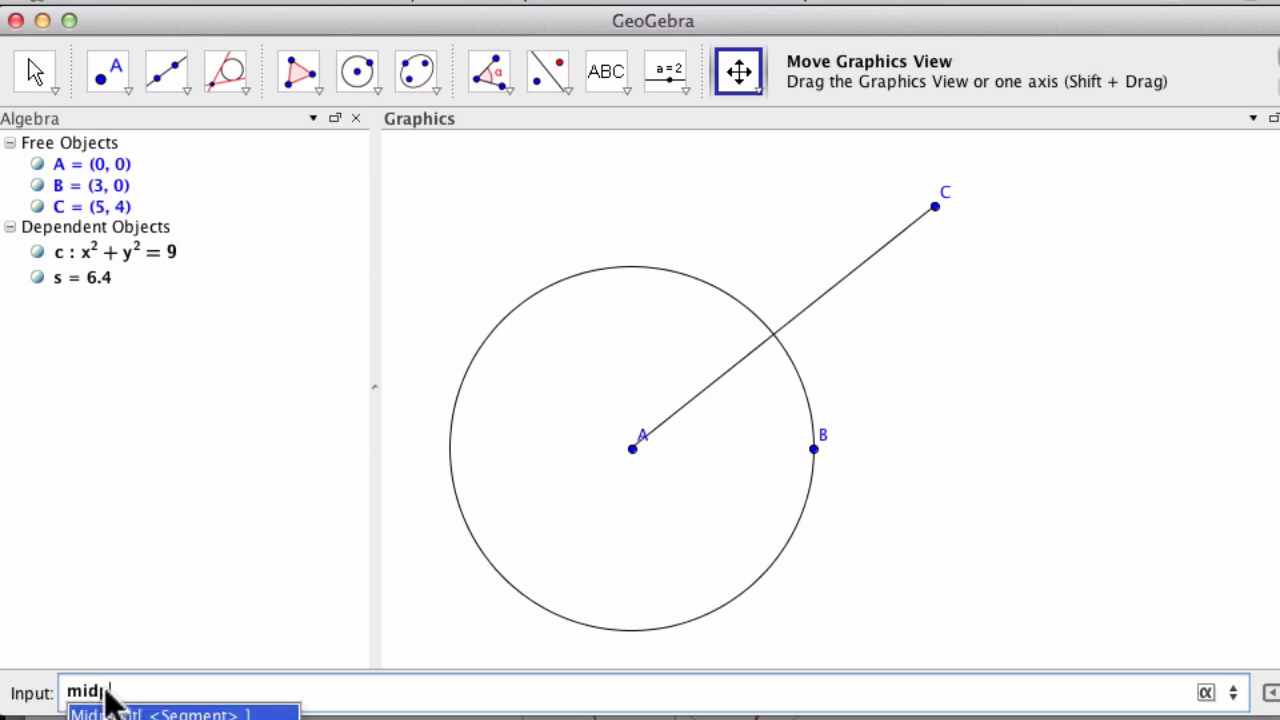
type("oint[s")
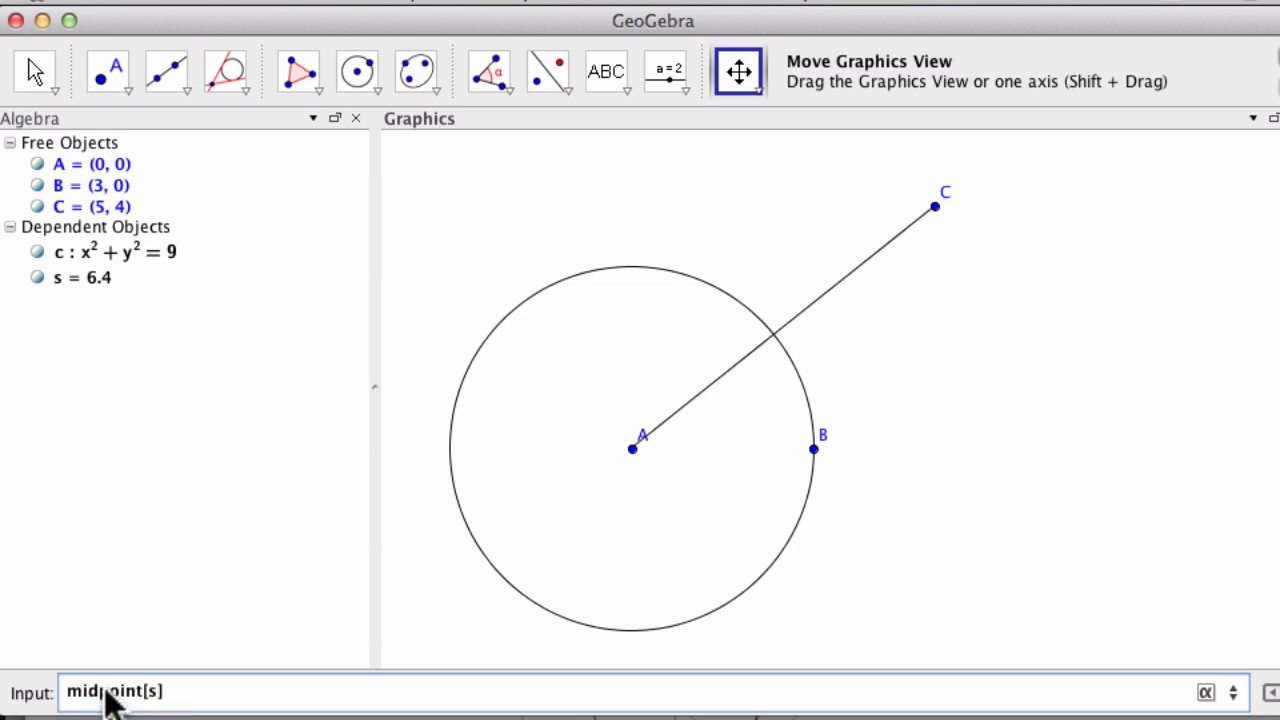
key("Return")
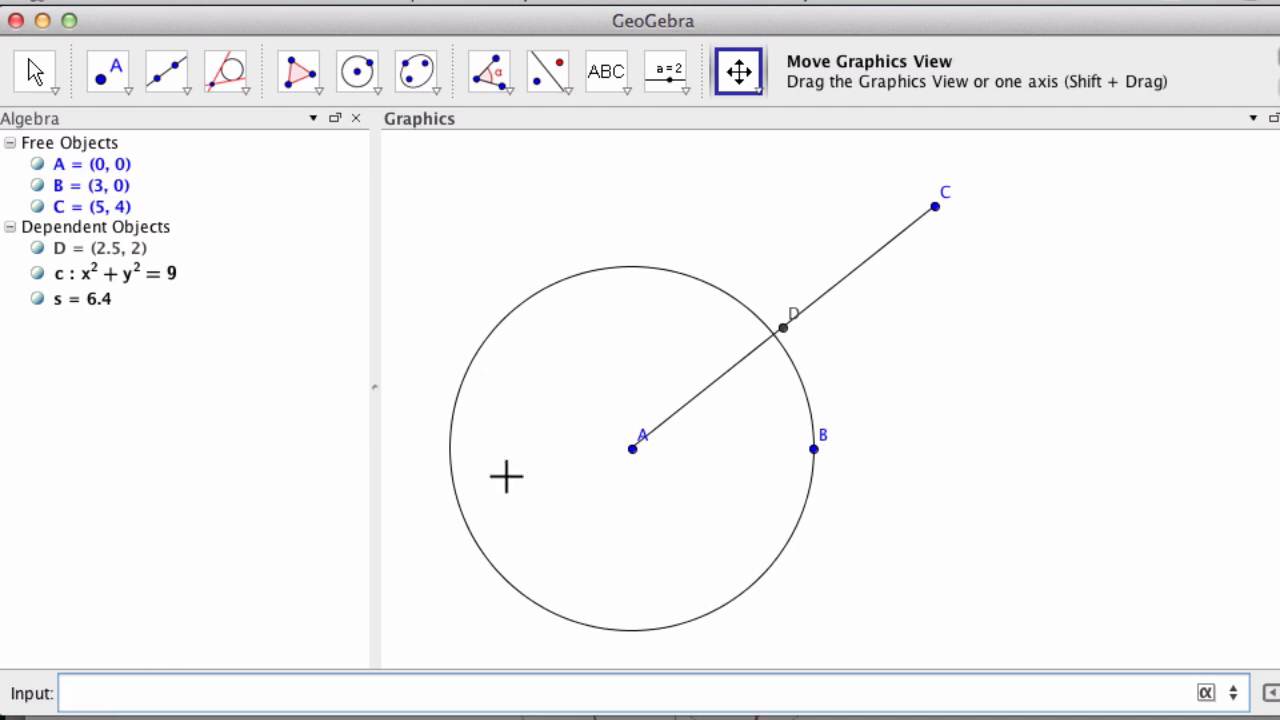
mouse_move(797, 336)
type("d =")
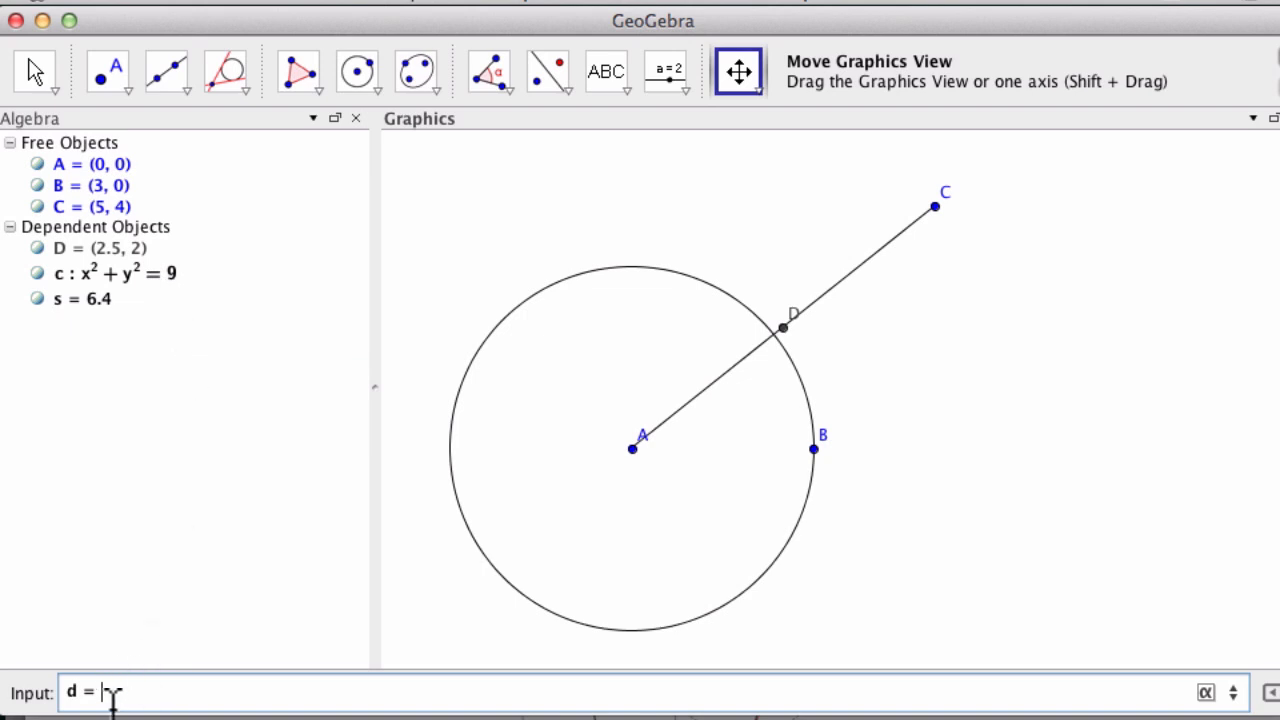
Create circle d centred at D through C: (x − 2.5)² + (y − 2)² = 10.25
type("circle")
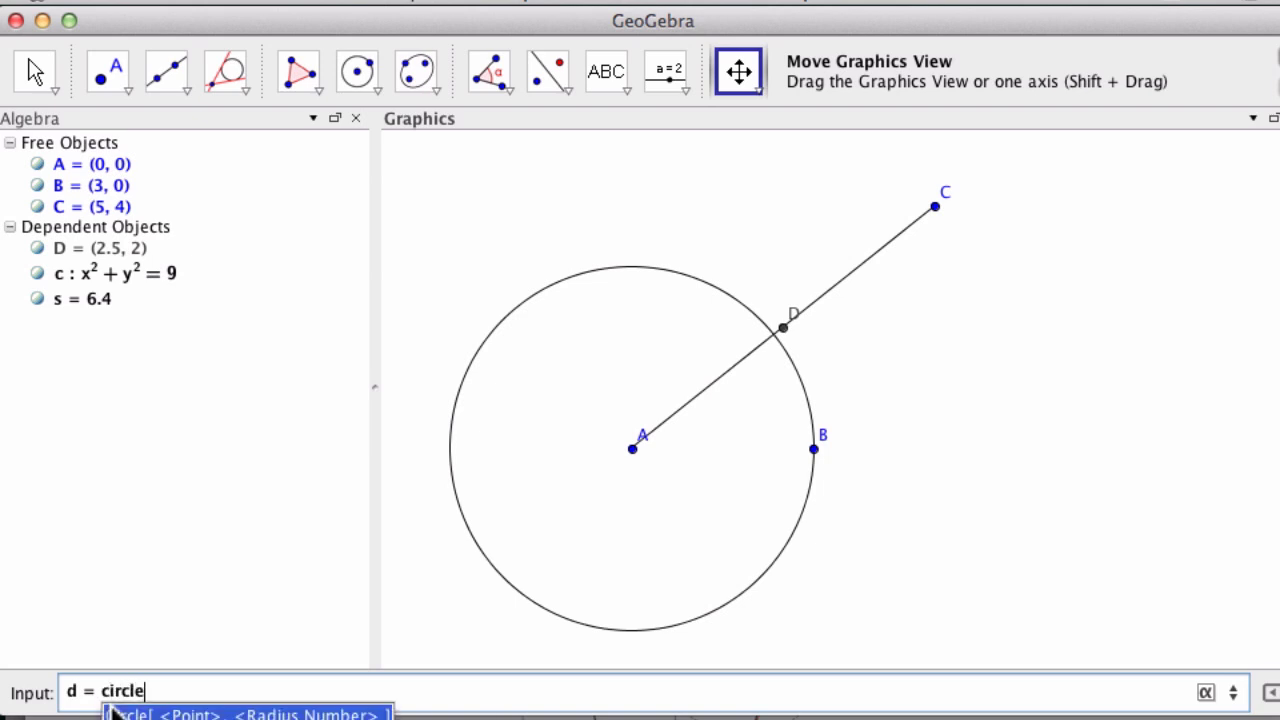
type("[D,")
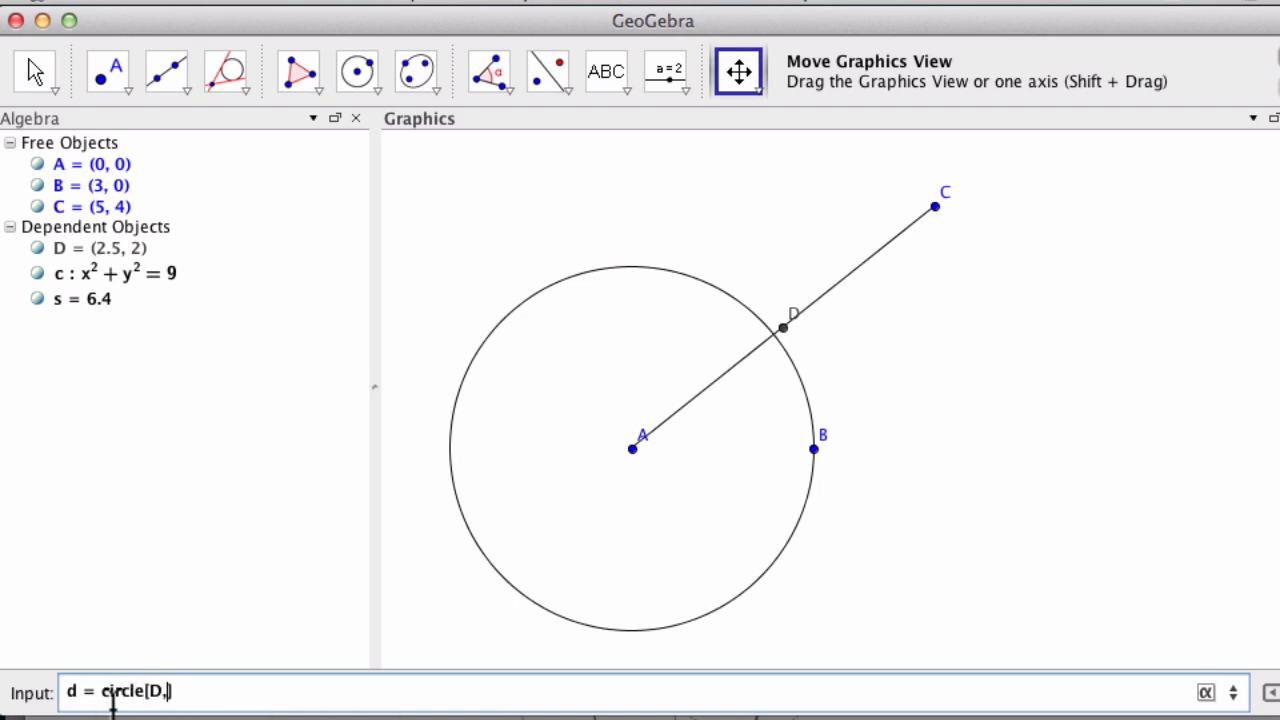
type("C")
key("Return")
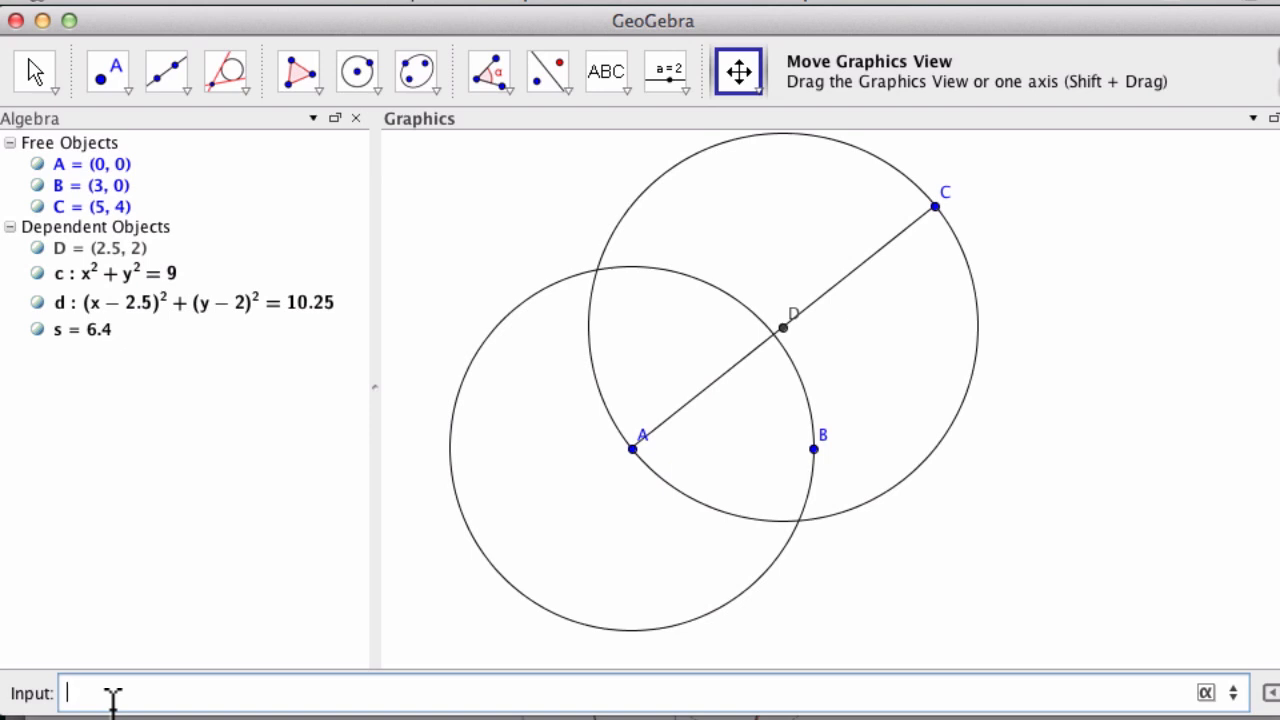
type("intersect")
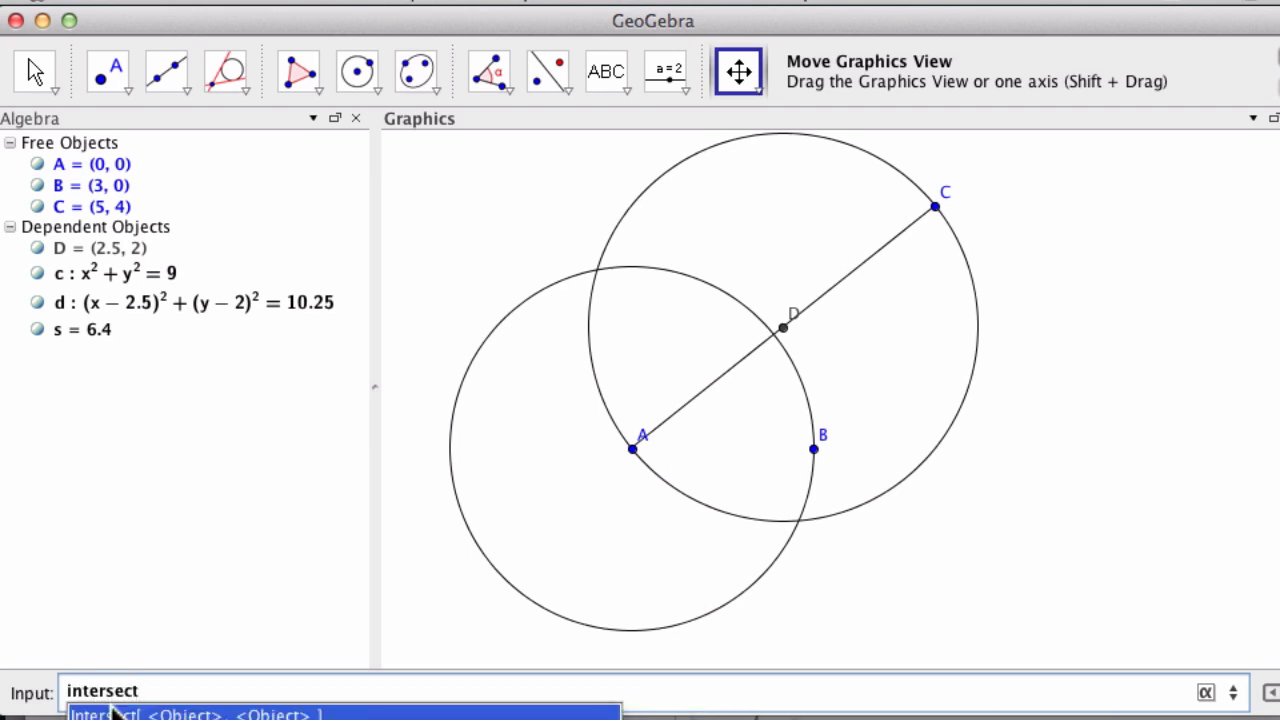
type("[c")
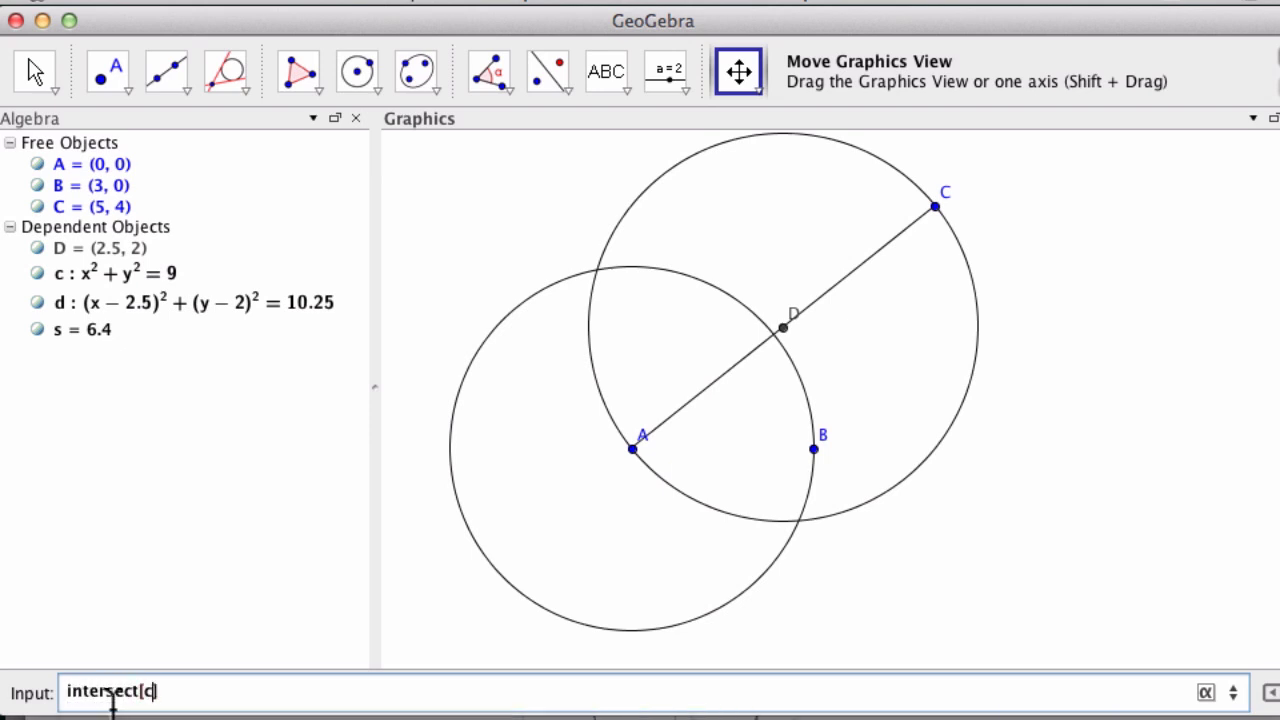
type(",d")
Intersect circles c and d, giving E = (−0.56, 2.95) and F = (2.75, −1.19)
key("Return")
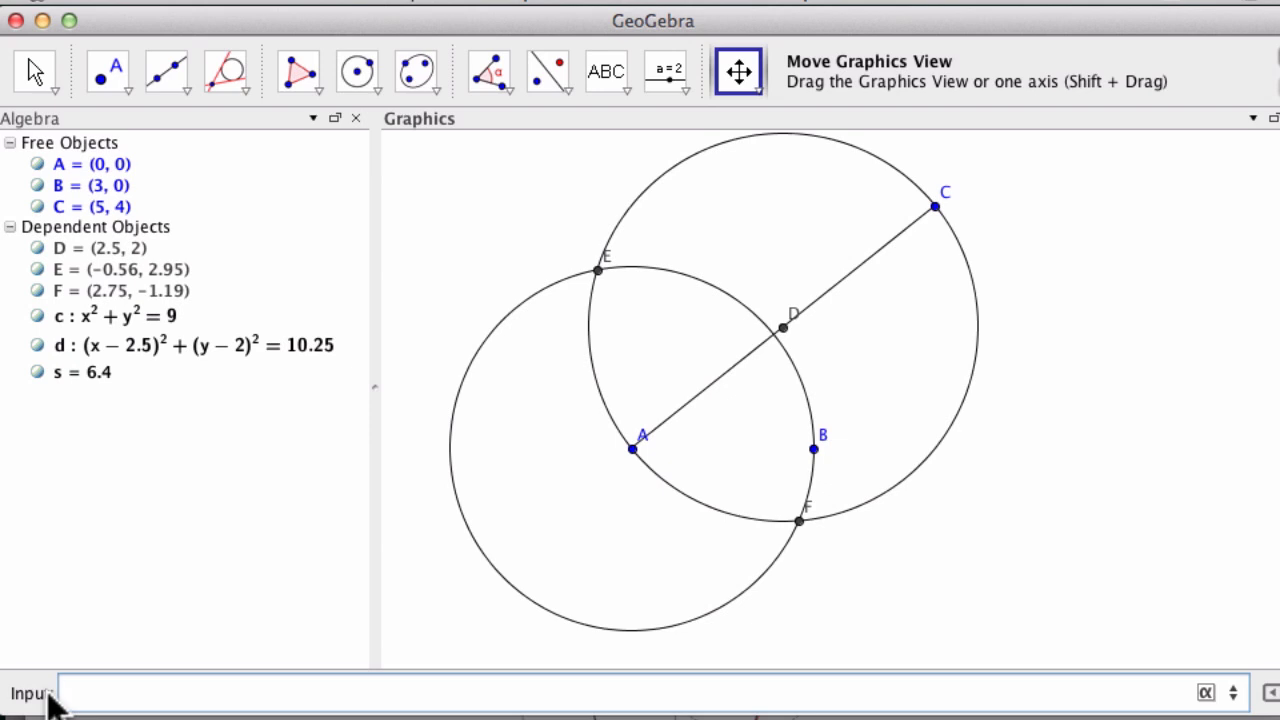
type("line")
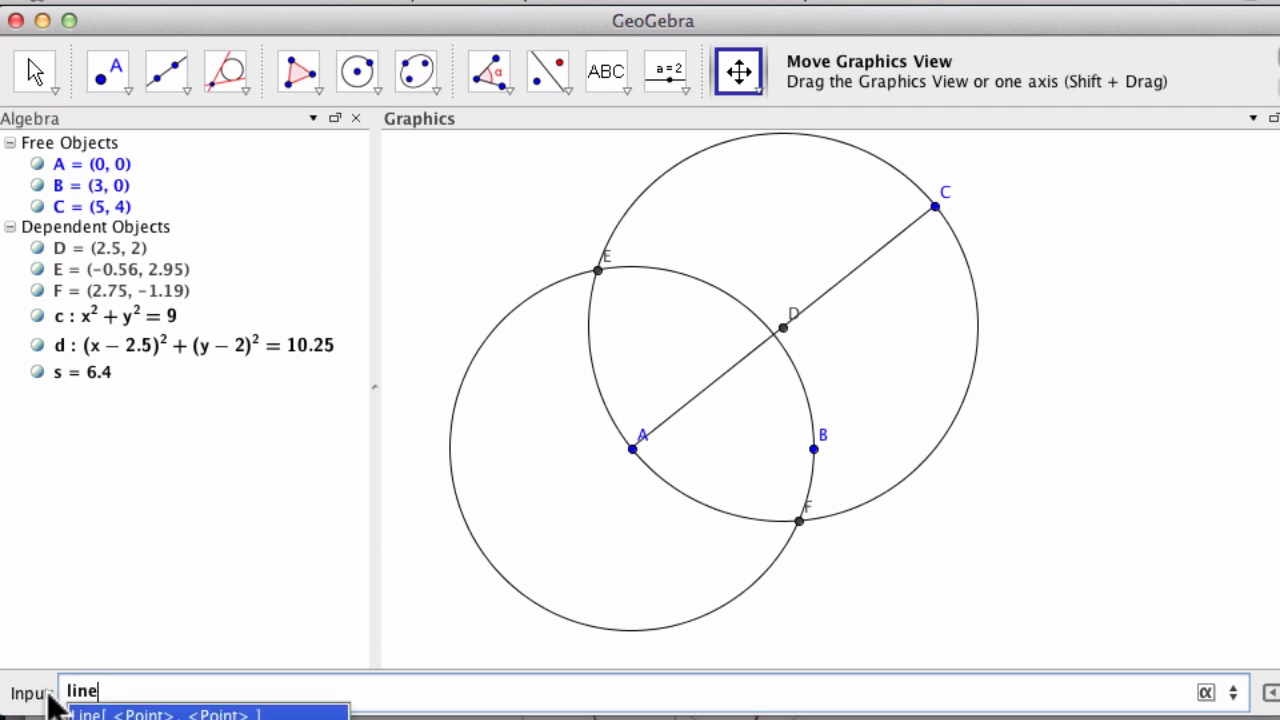
type("[c")
Draw line a through C and E, then line b through C and F
key("BackSpace")
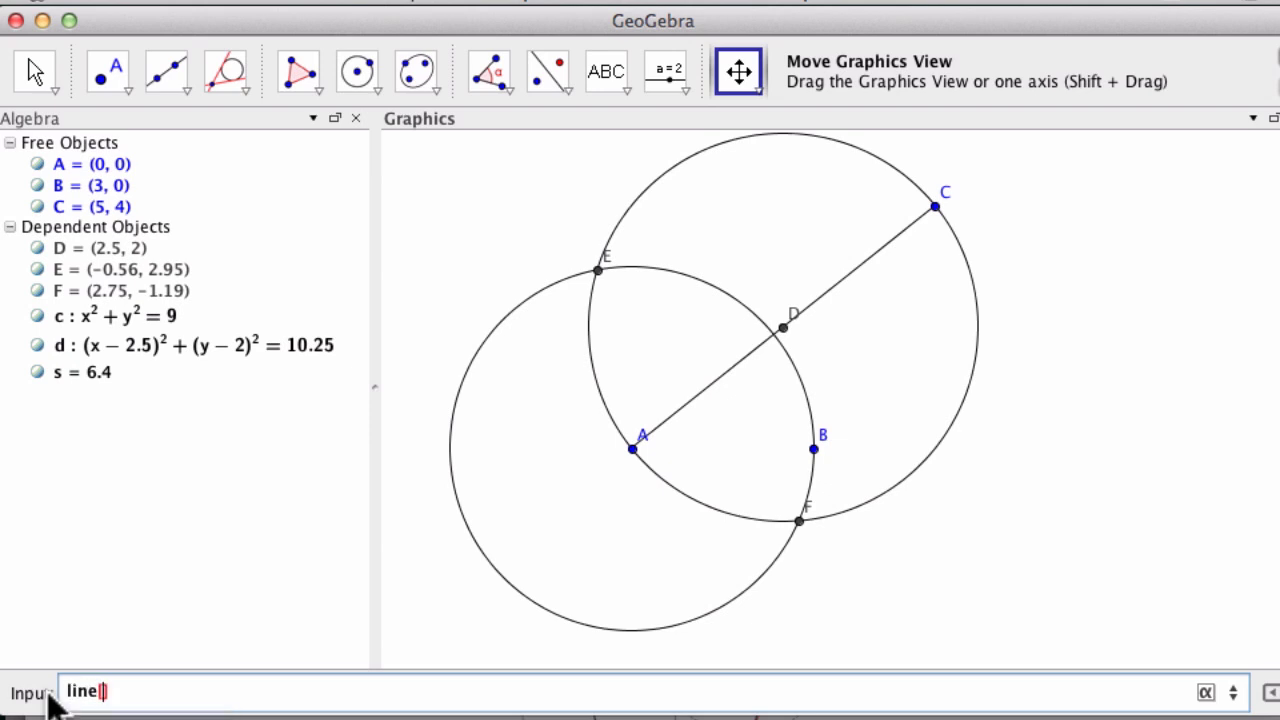
type("C")
type(",")
type("E")
key("Return")
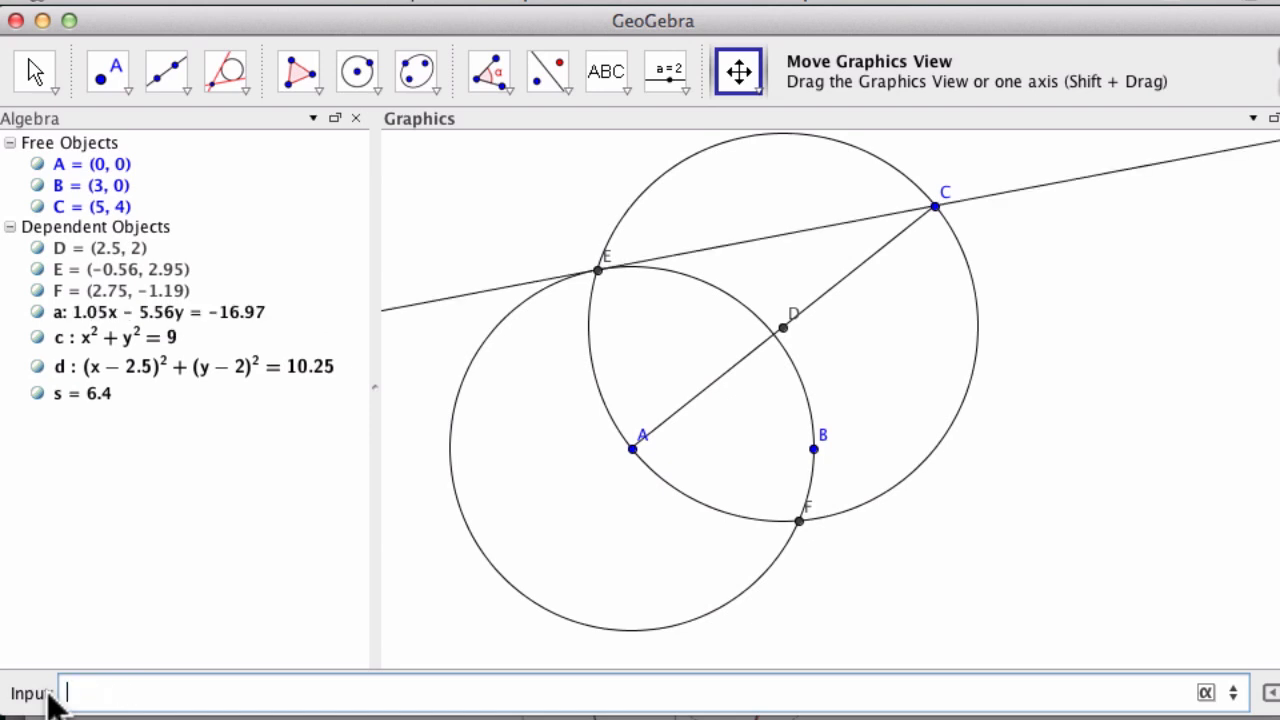
type("line")
key("Escape")
type("[C,F")
key("Return")
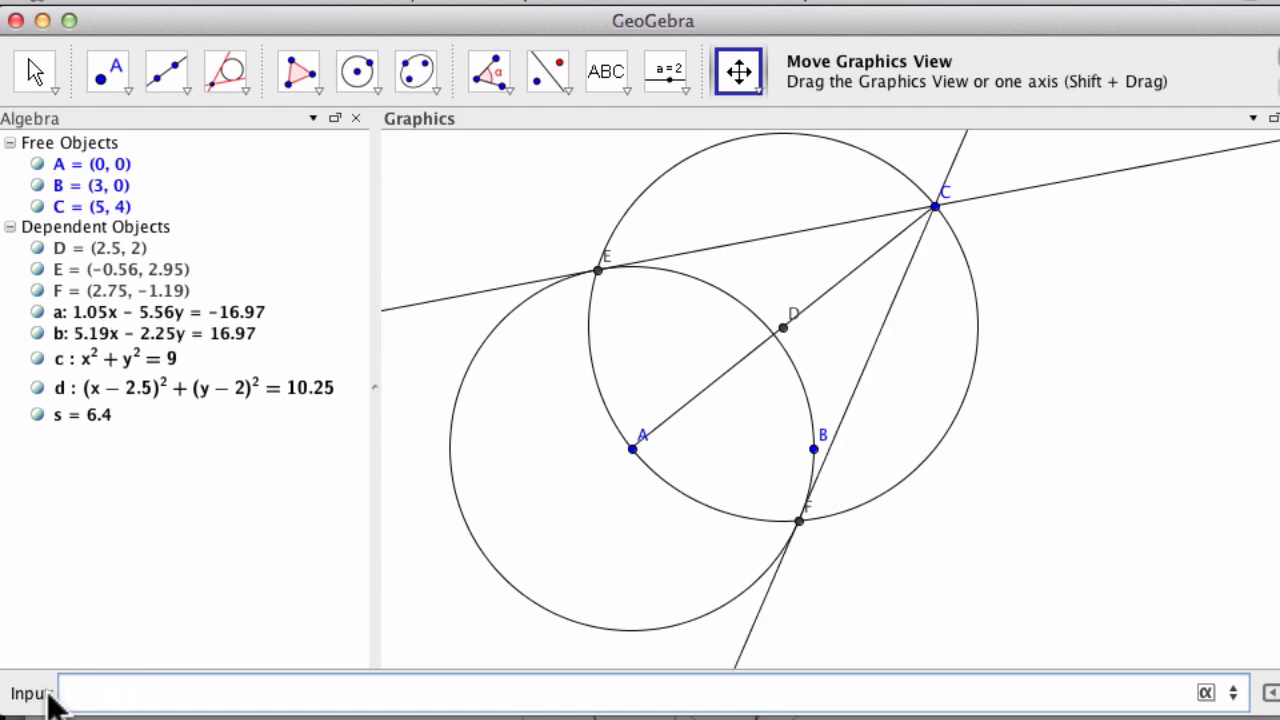
Undo lines a, b and points E, F, then recreate circle d centred at D through C
key("super+z")
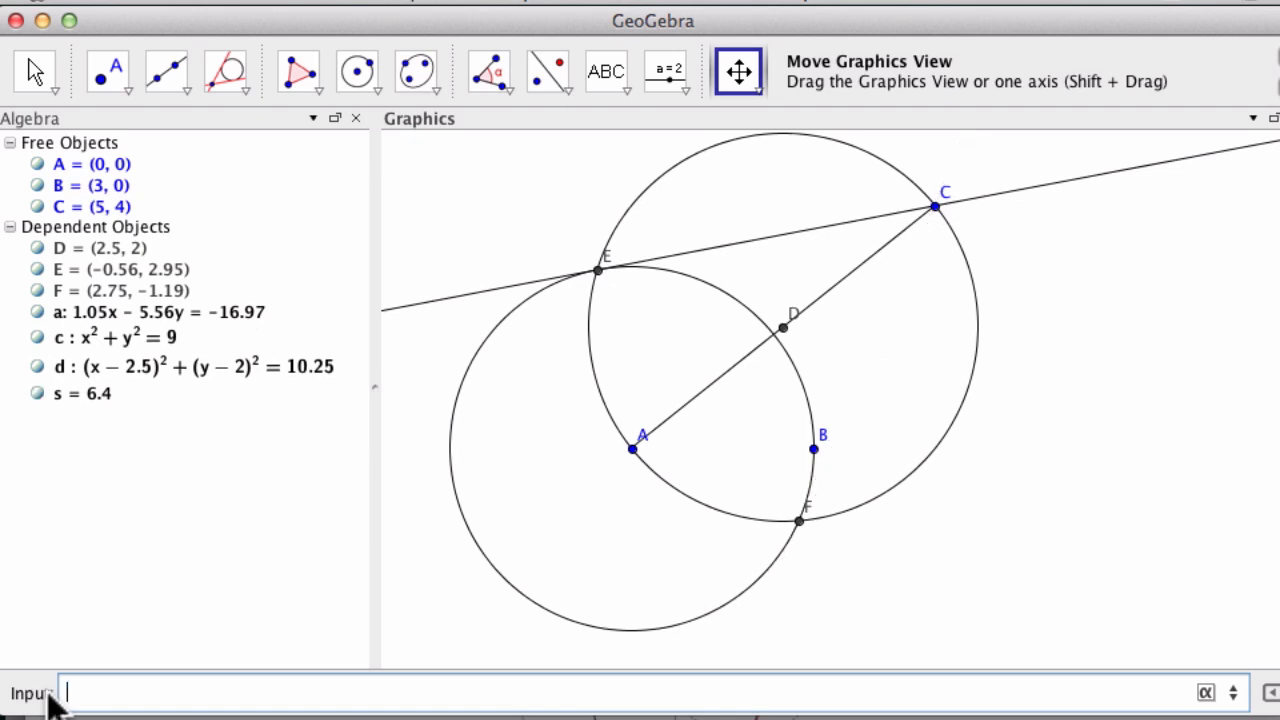
key("super+z")
key("super+z")
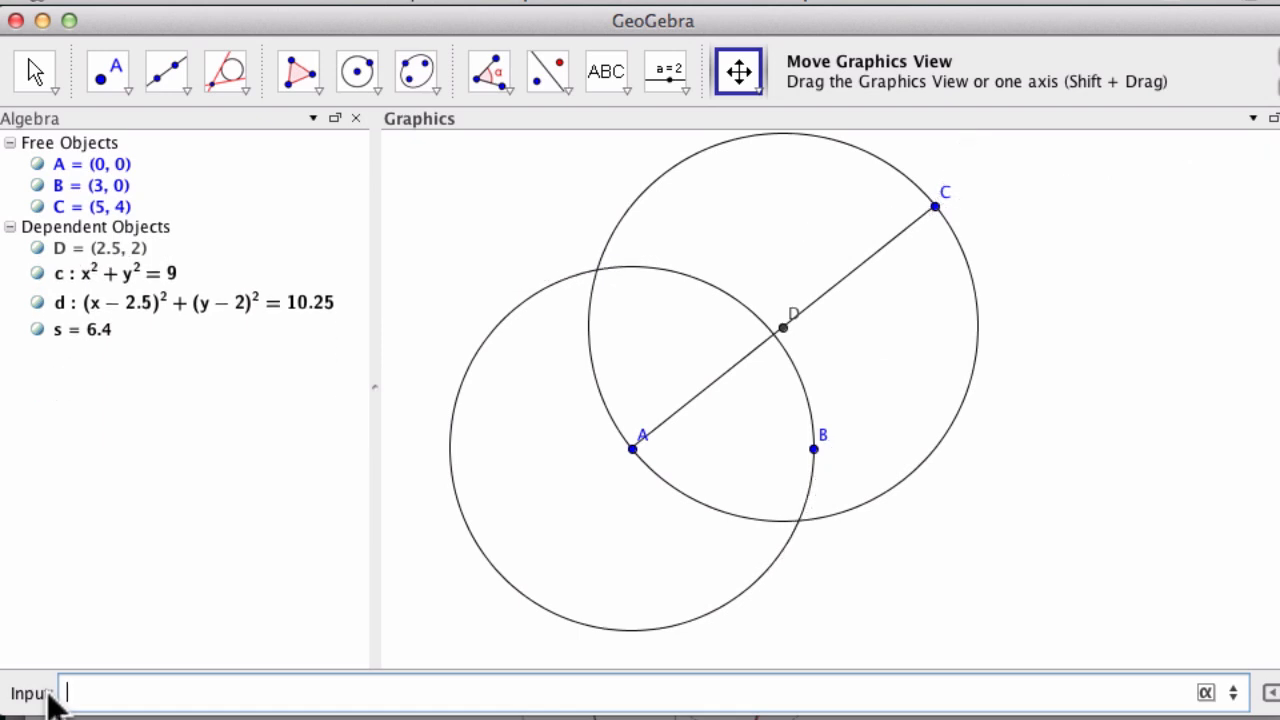
key("super+z")
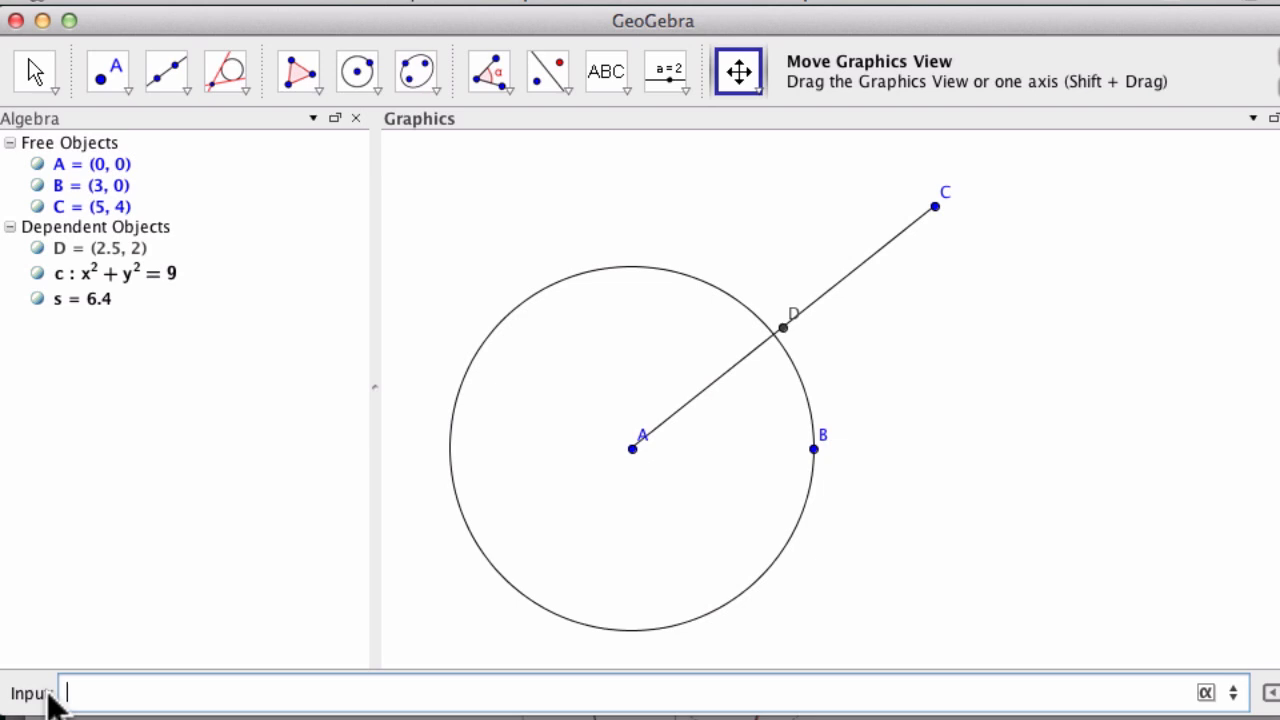
type("circle")
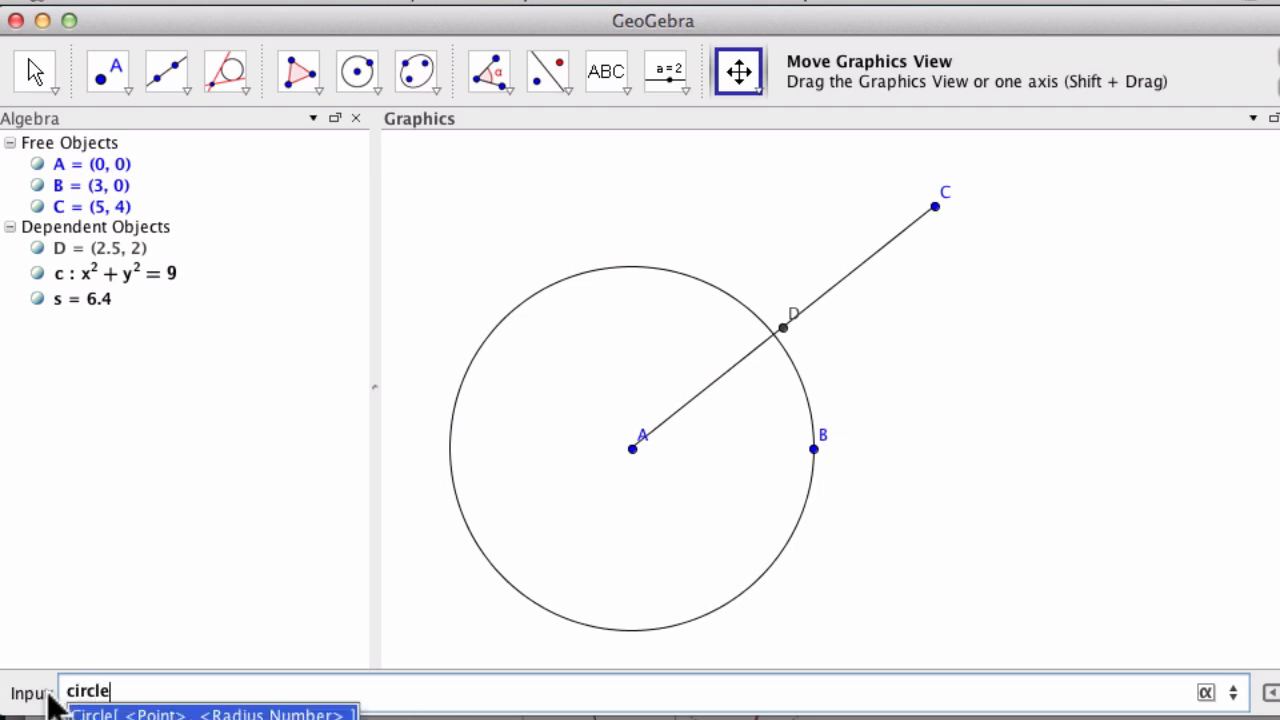
type("[D,C")
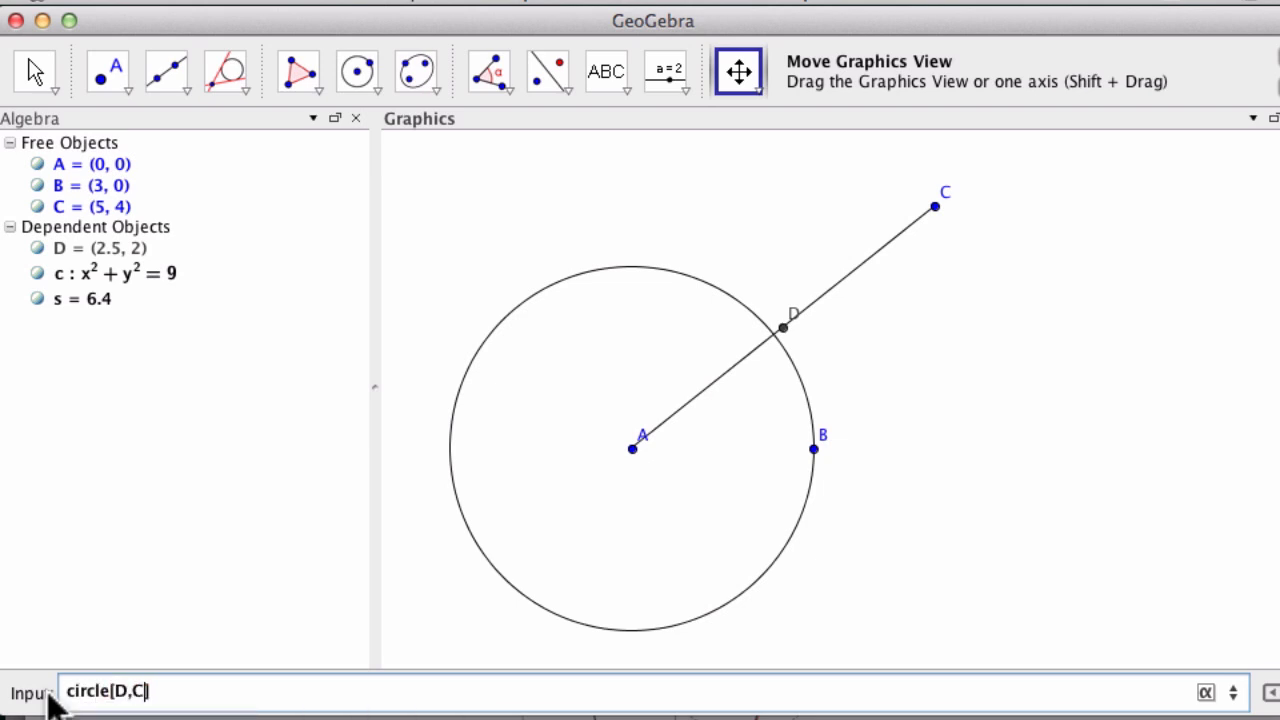
key("Return")
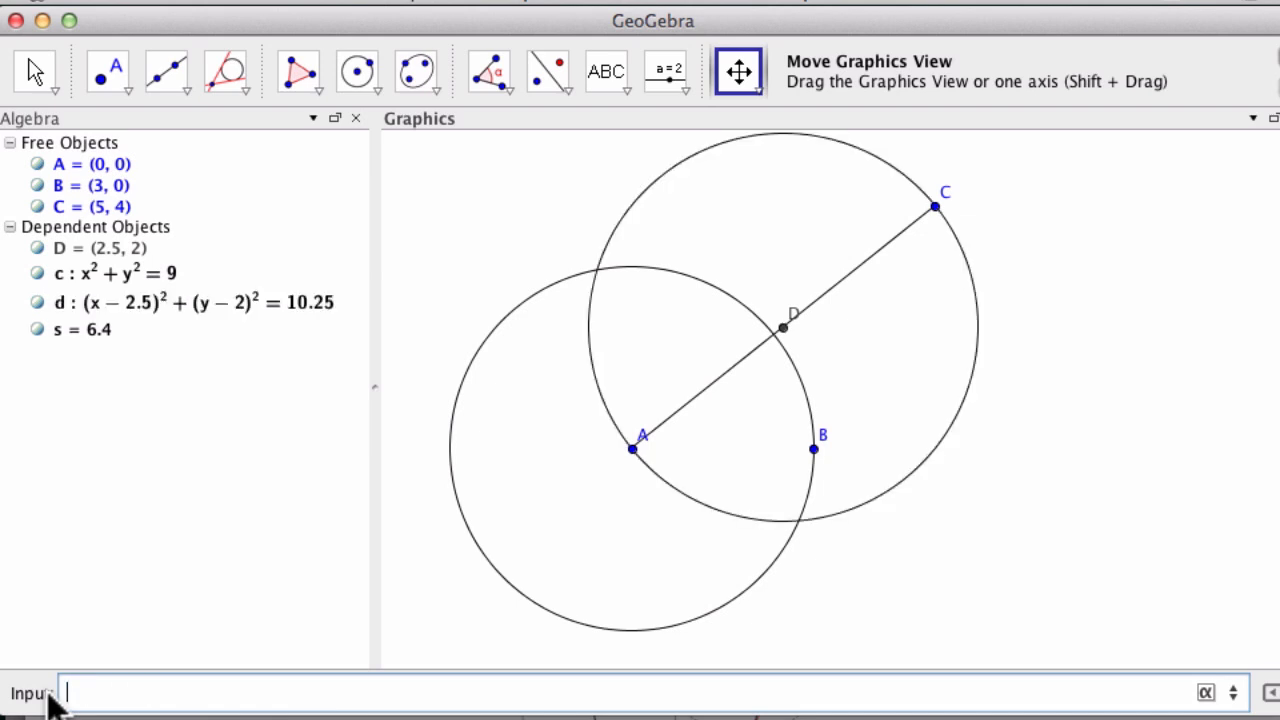